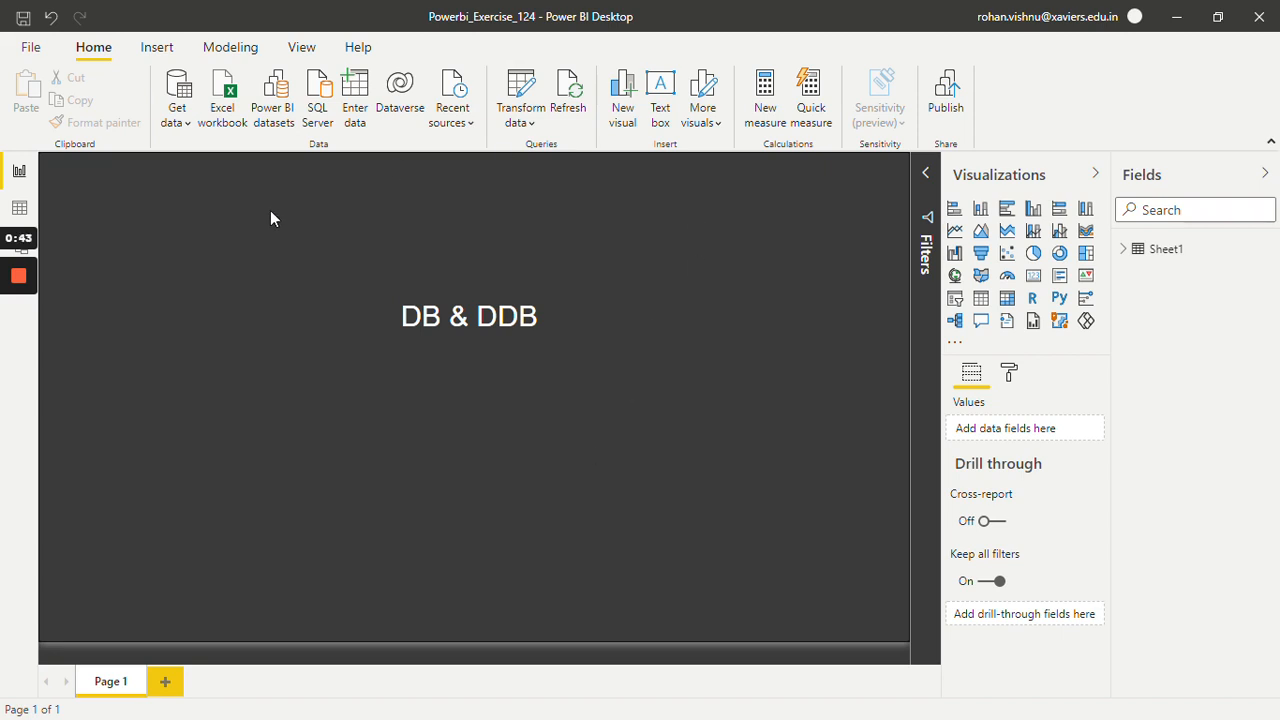
- Create a measure in Sheet1 with the formula DB = DB(1000000,0,6,1,2)
left_click(759, 122)
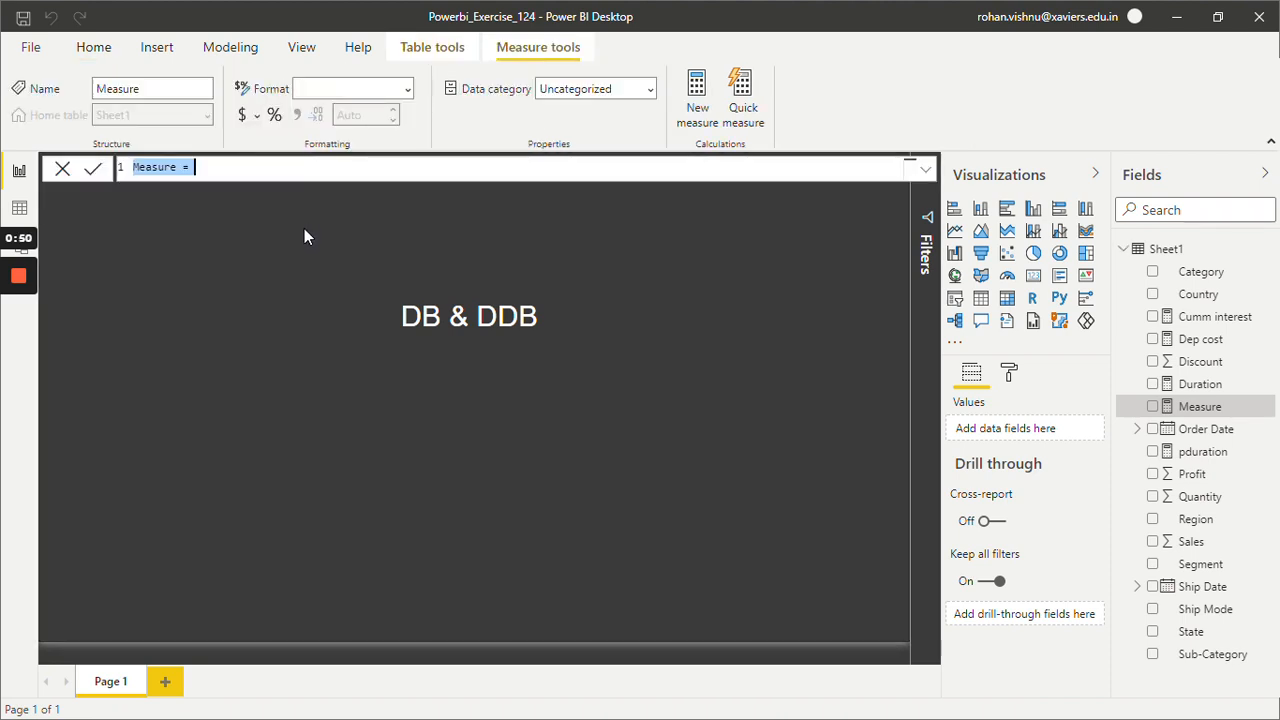
type("DB = ")
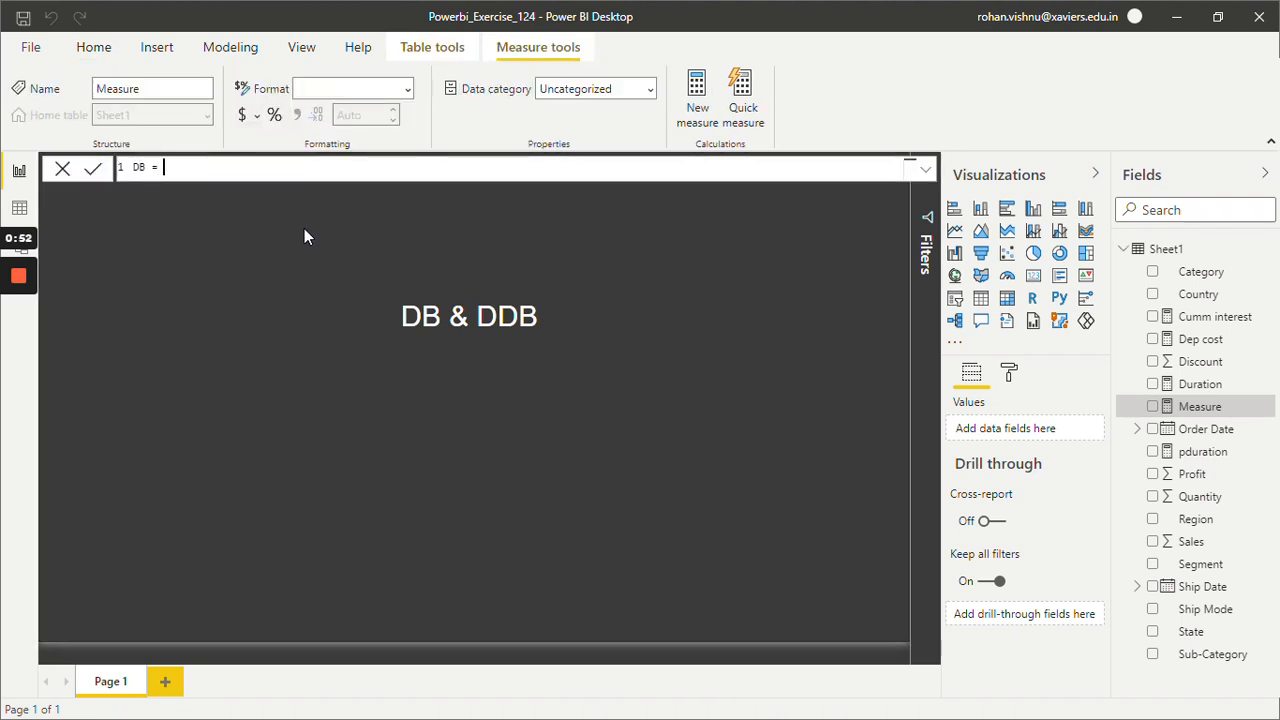
type("DB")
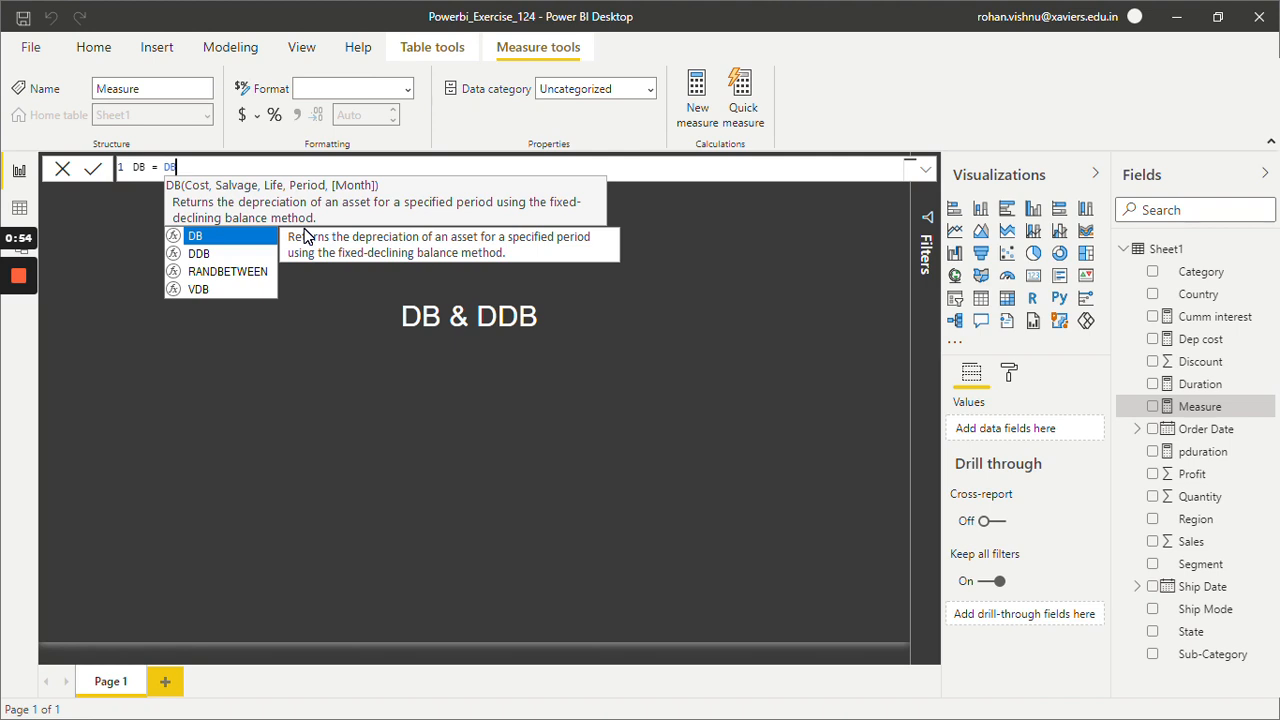
type("(")
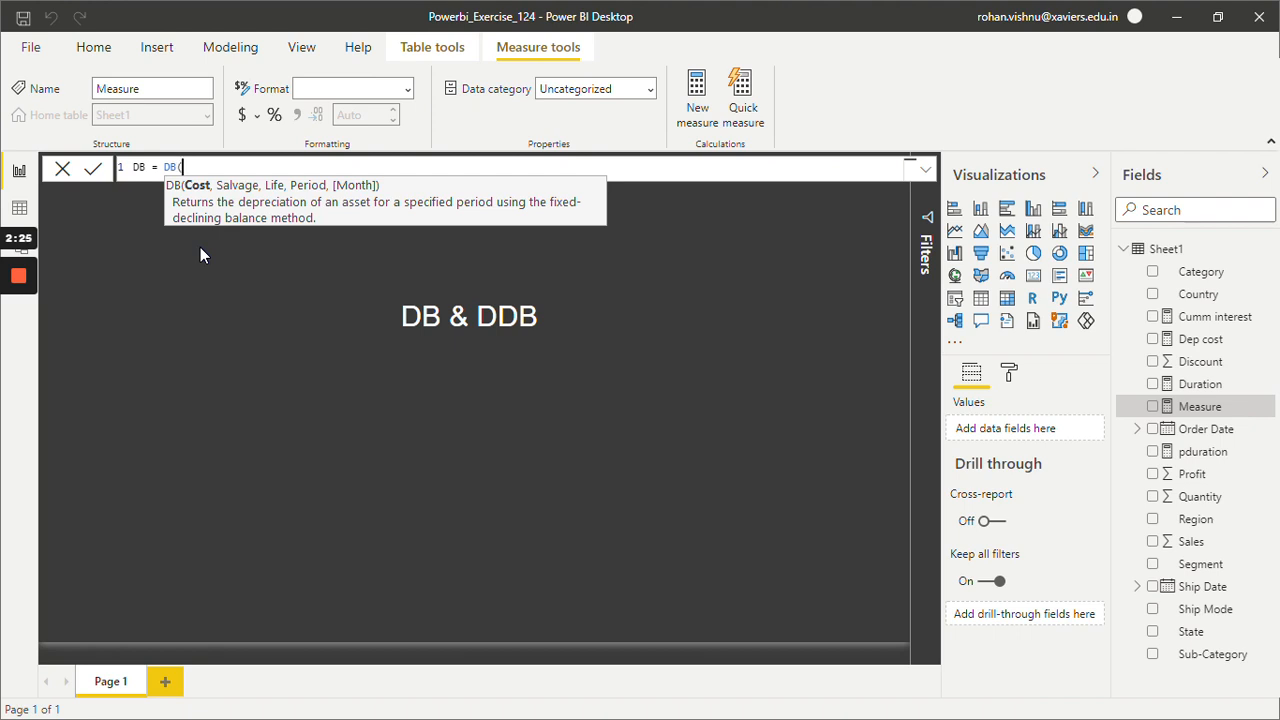
type("1000000,")
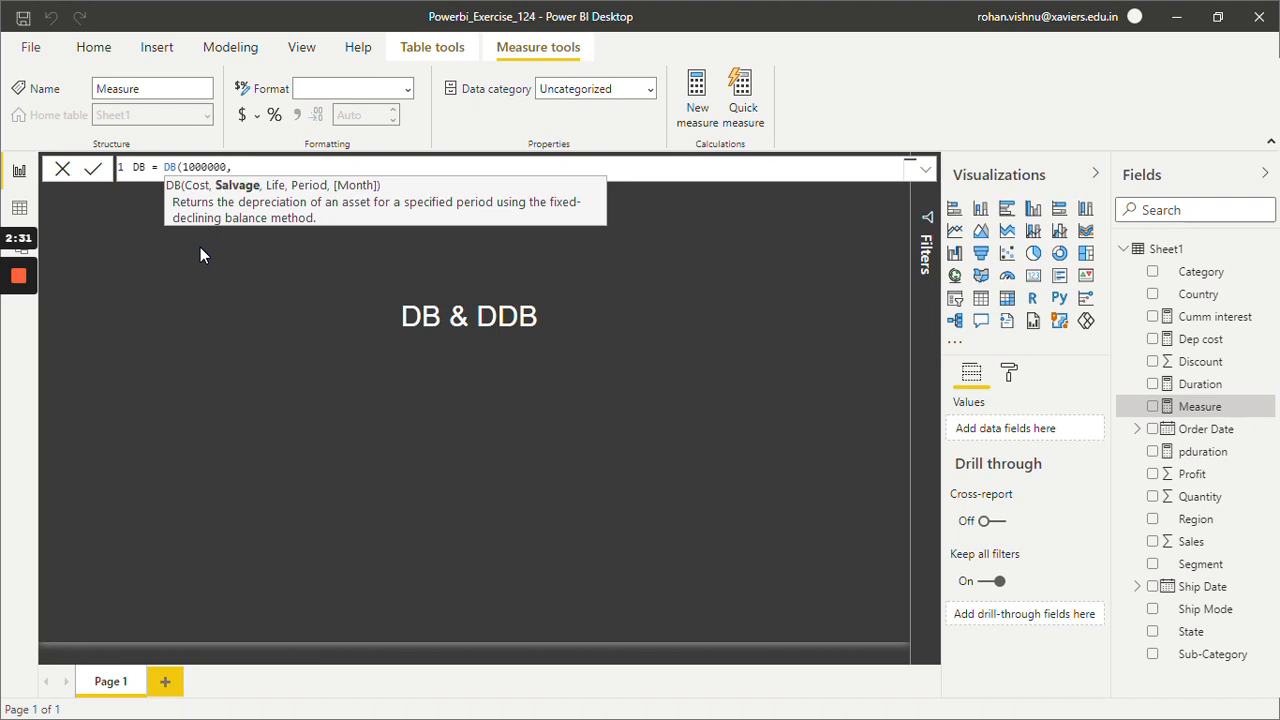
type("0,")
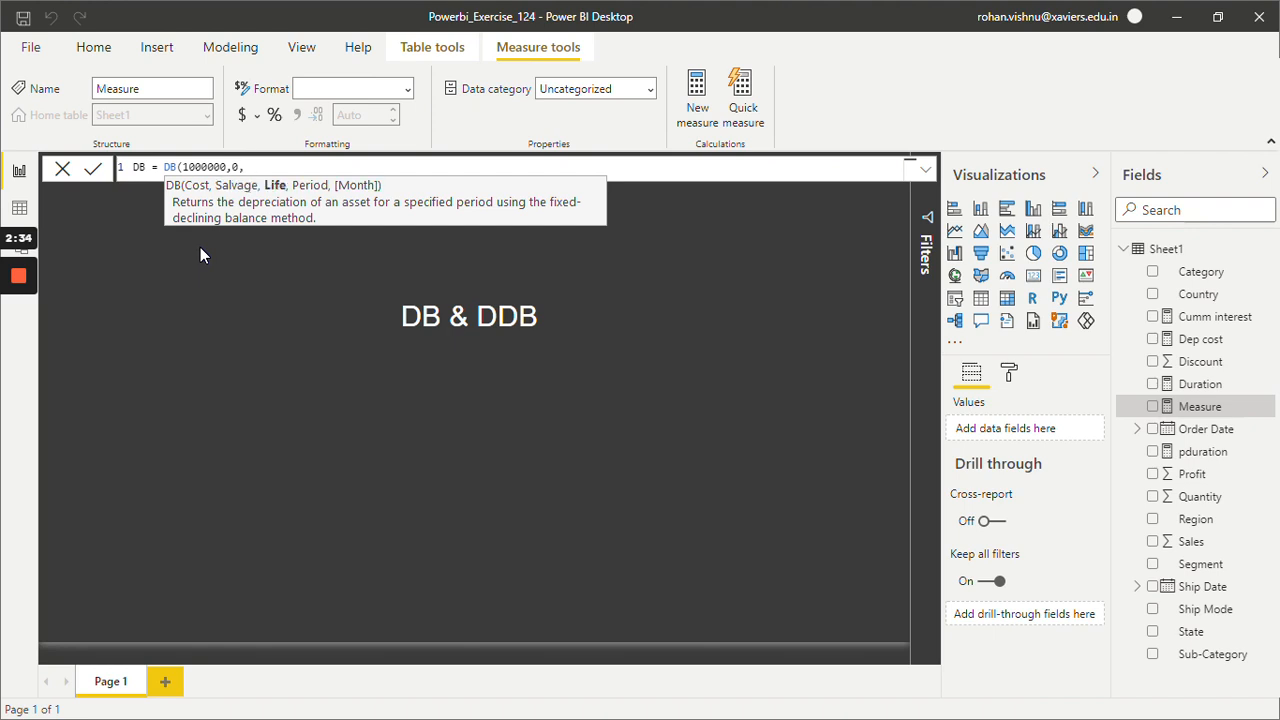
type("6,")
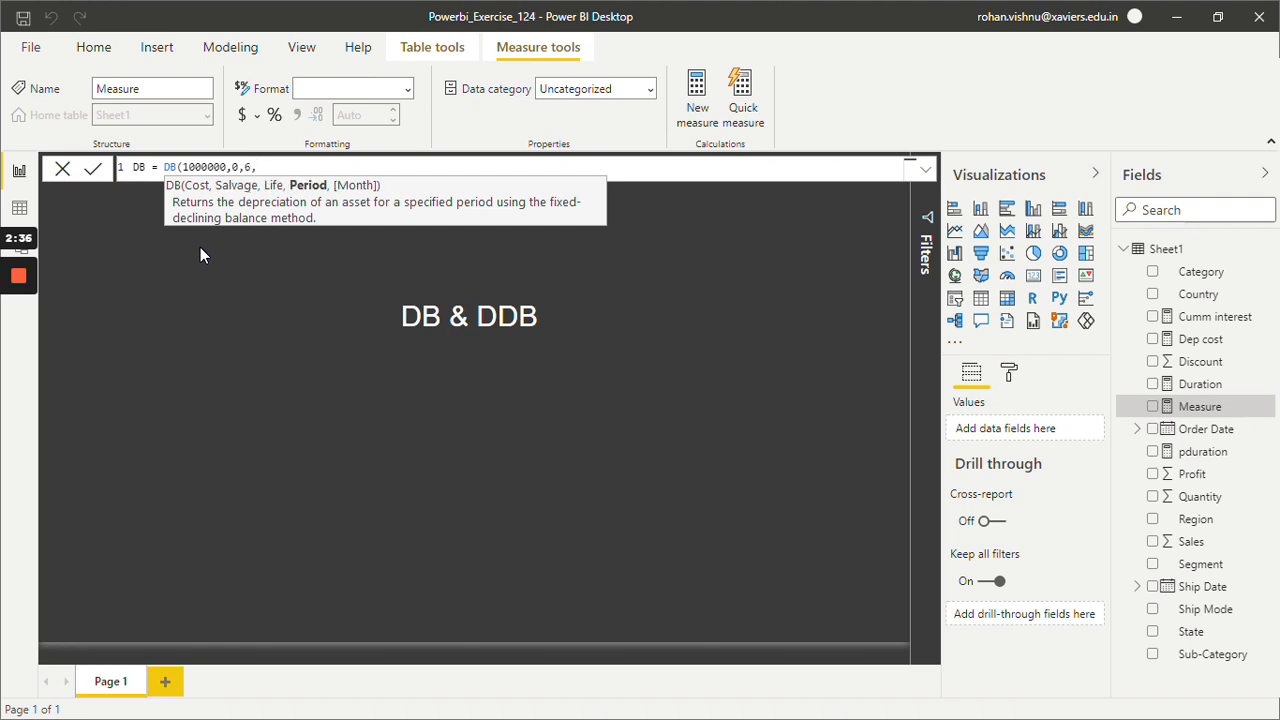
type("1,")
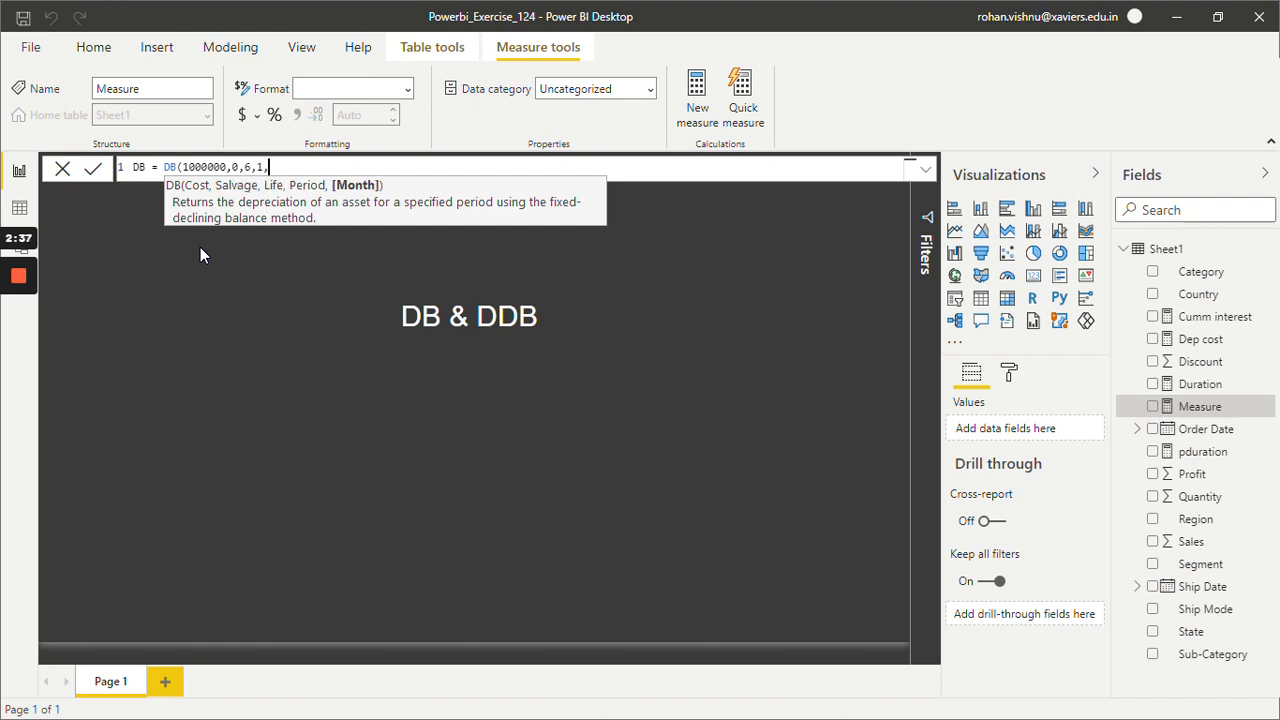
type("2)")
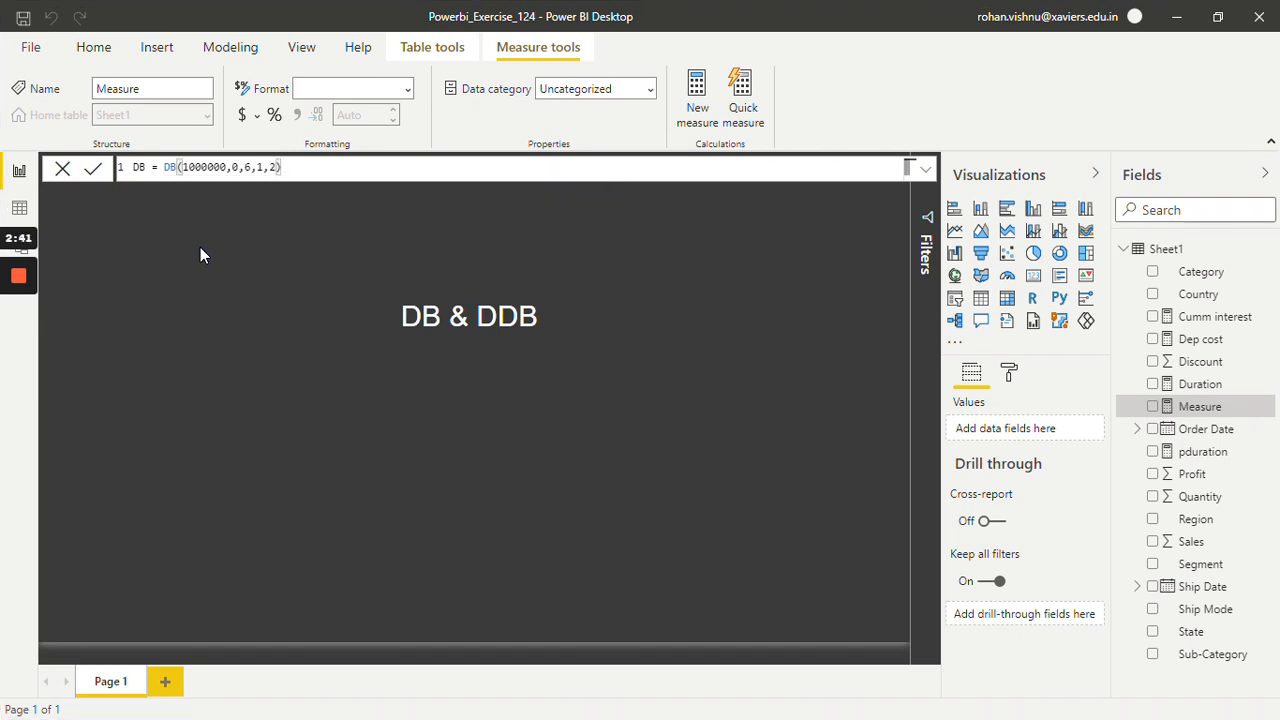
key("Return")
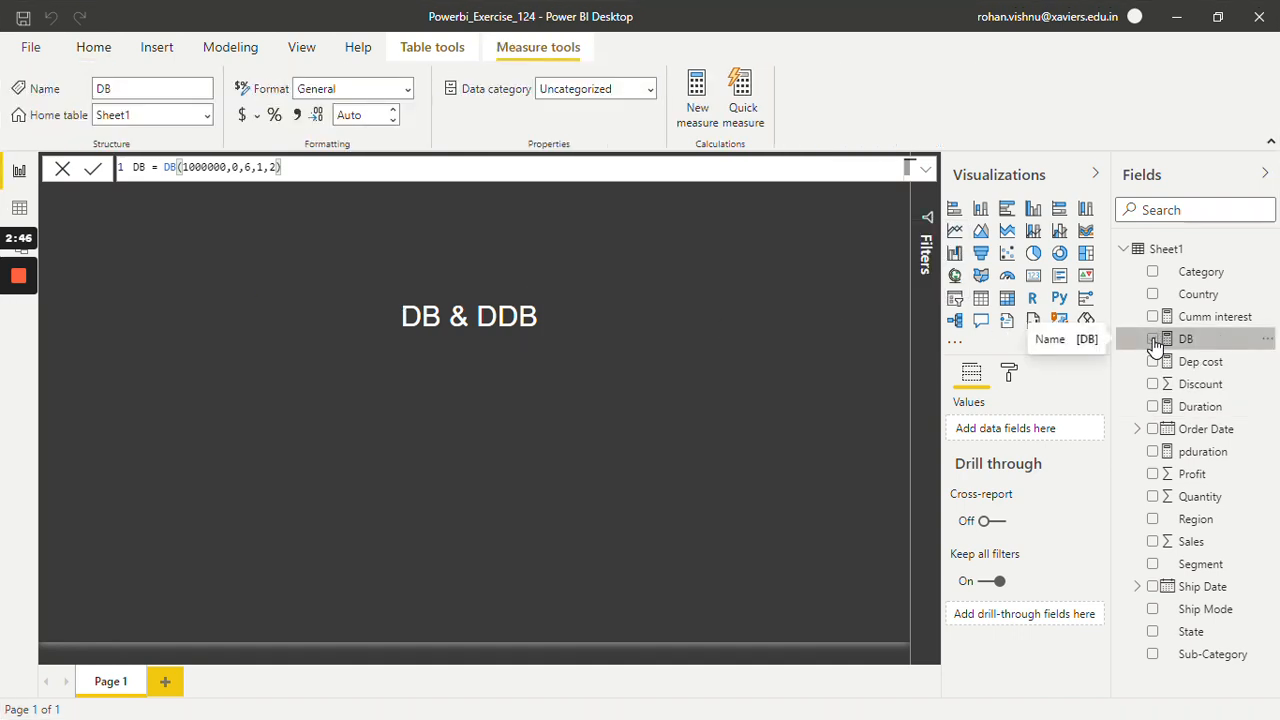
- Add a Card visual for the DB measure and place it below and to the left of the "DB & DDB" title
left_click(1153, 339)
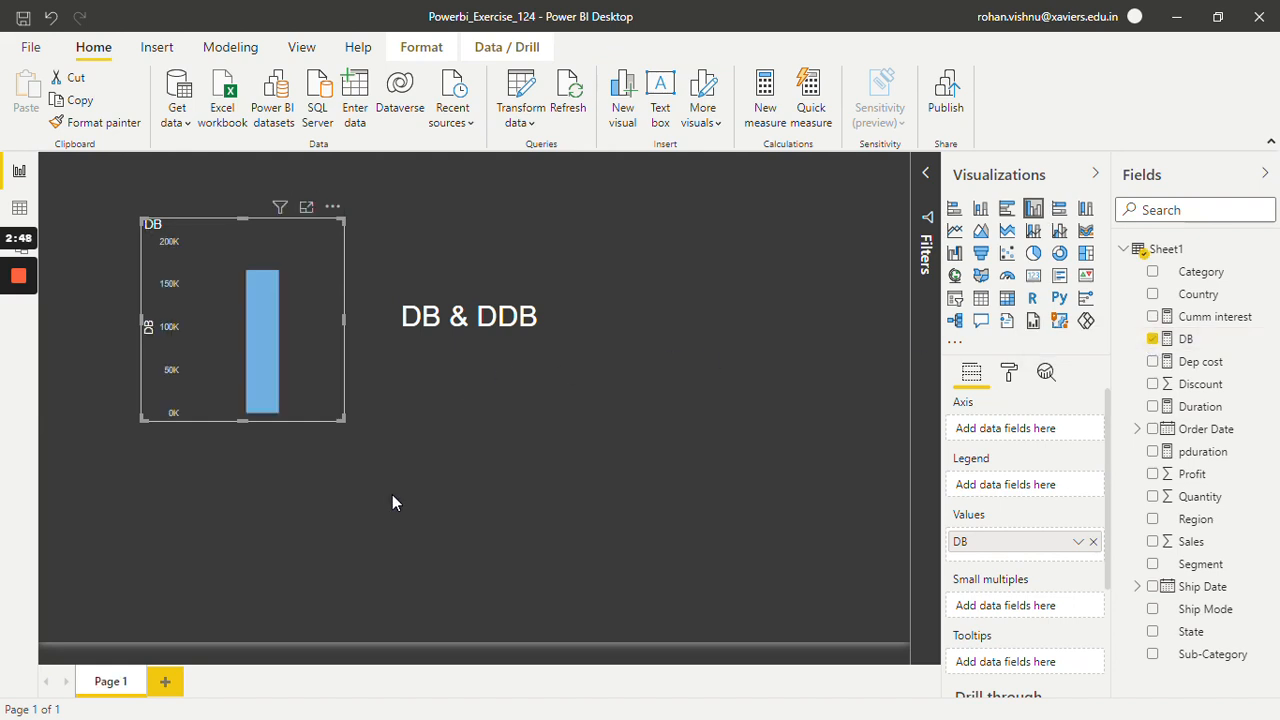
left_click(1033, 277)
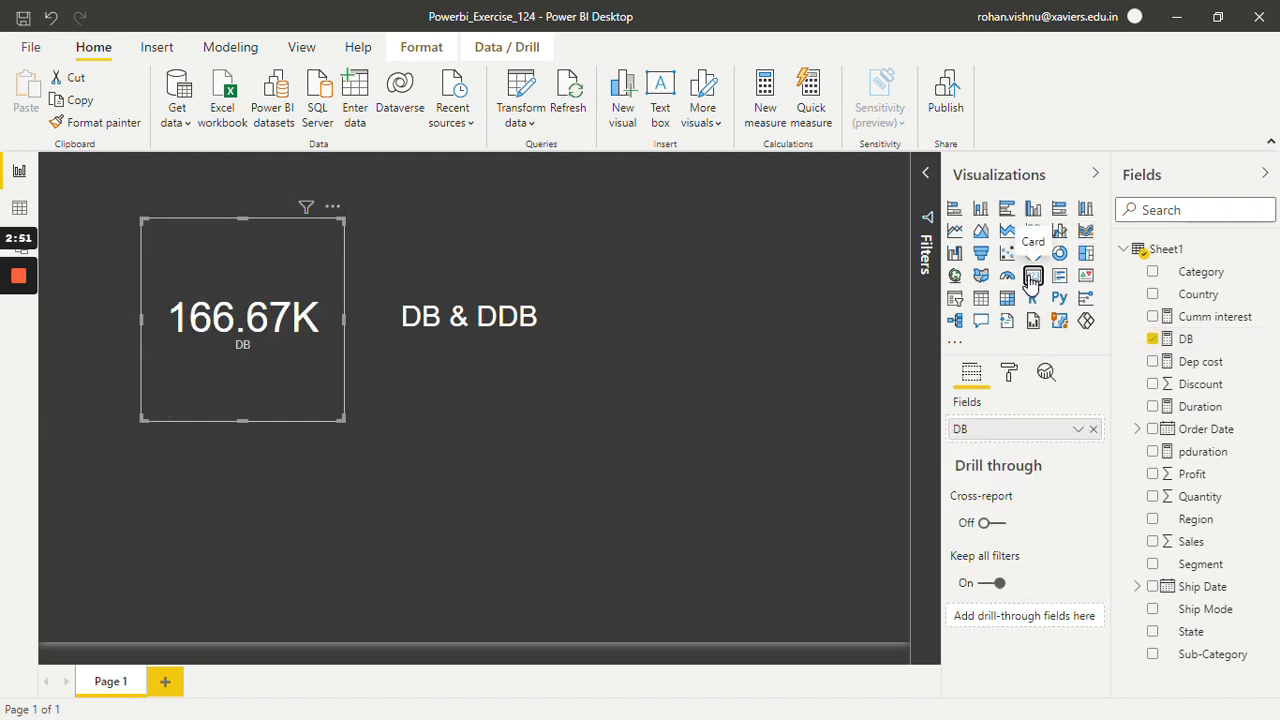
left_click_drag(262, 270, 485, 449)
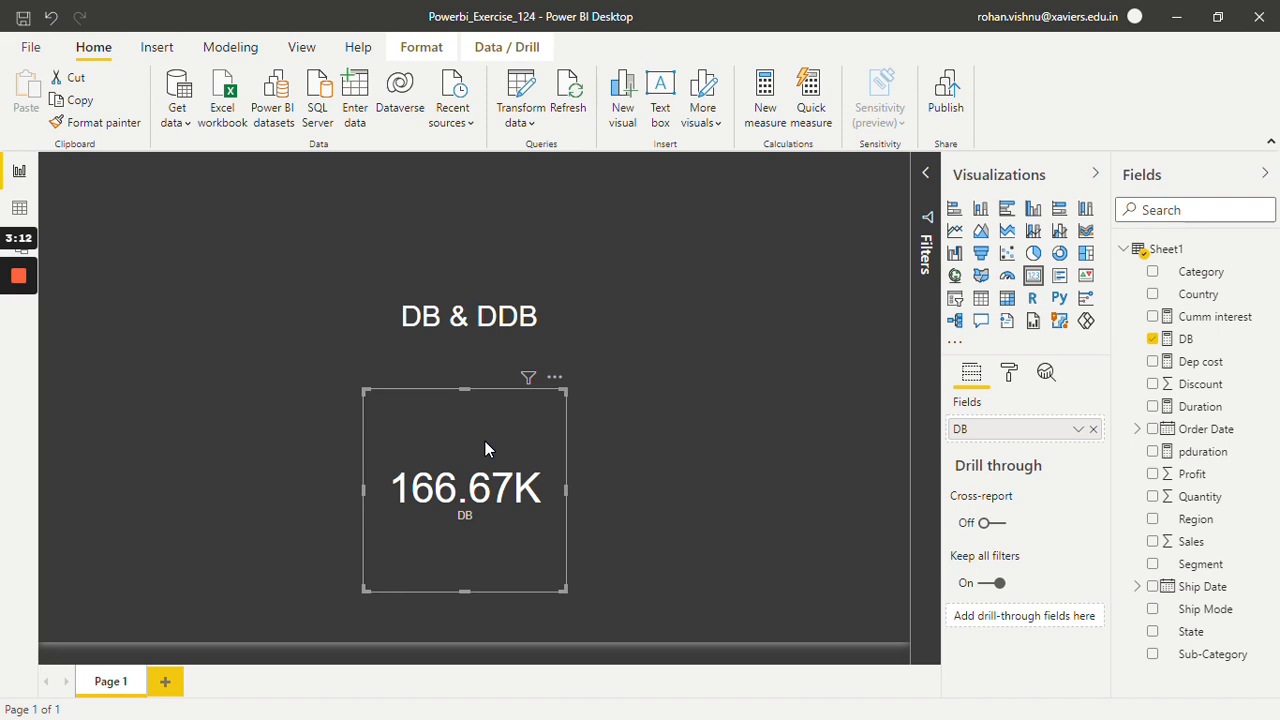
left_click_drag(461, 433, 306, 429)
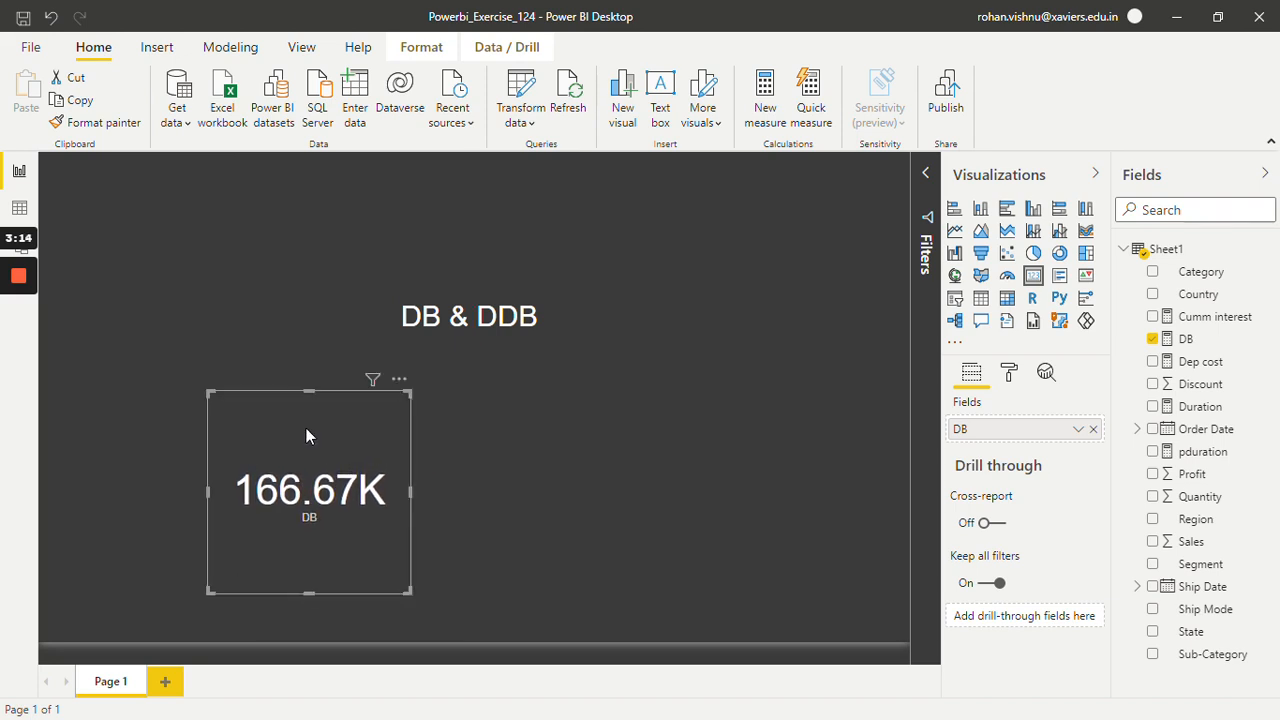
- Create a second measure in Sheet1 with the formula DDB = DDB(1000000,0,10,5,1.5)
left_click(768, 100)
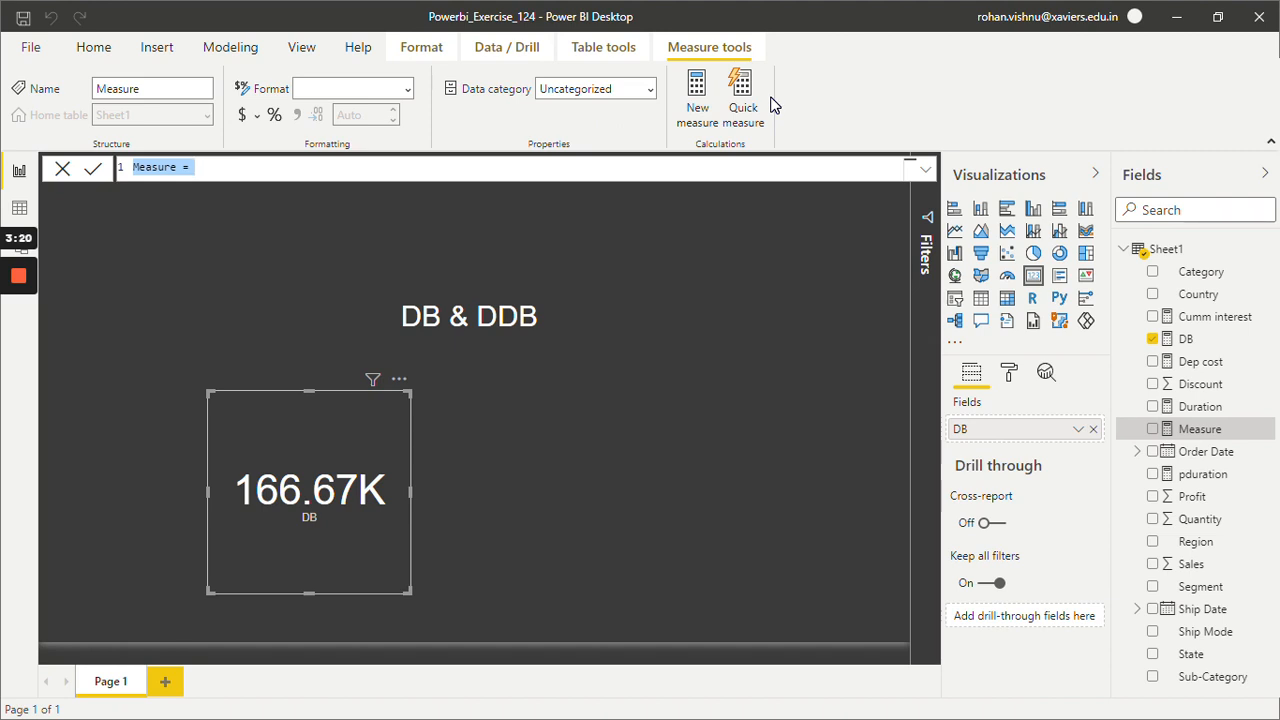
type("DD")
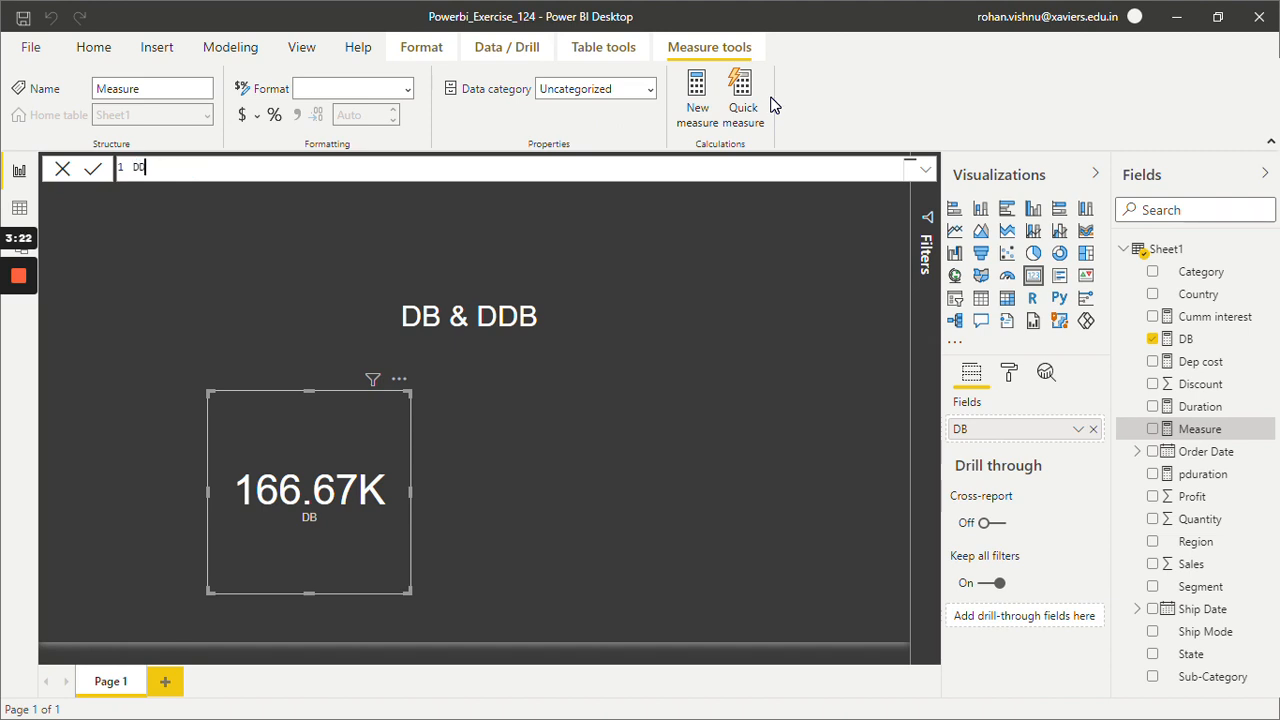
type("B = DD")
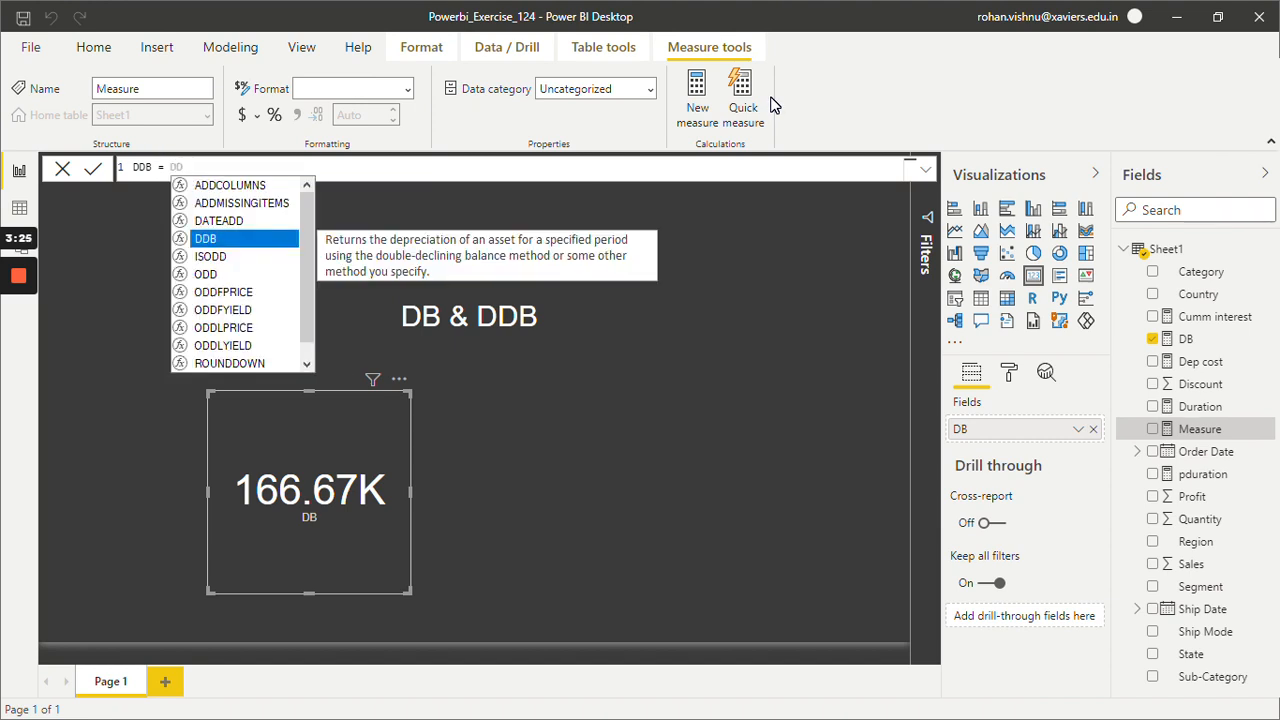
key("Tab")
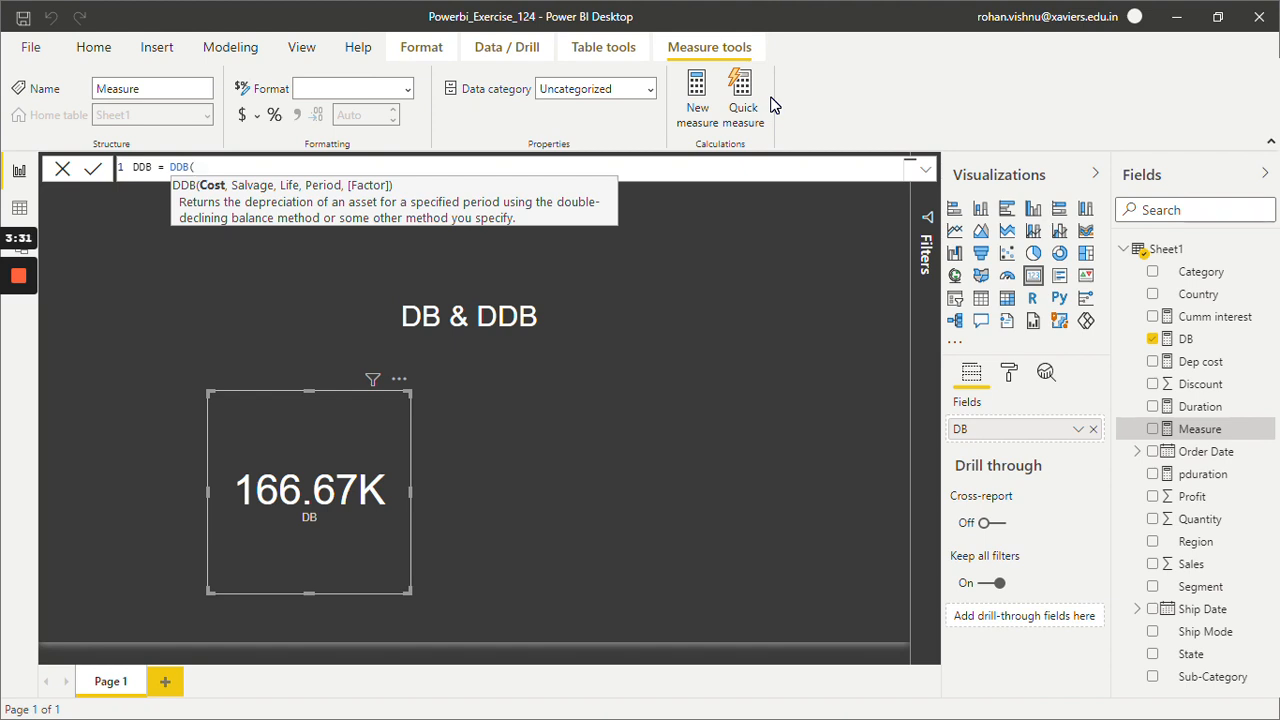
type("1000000,")
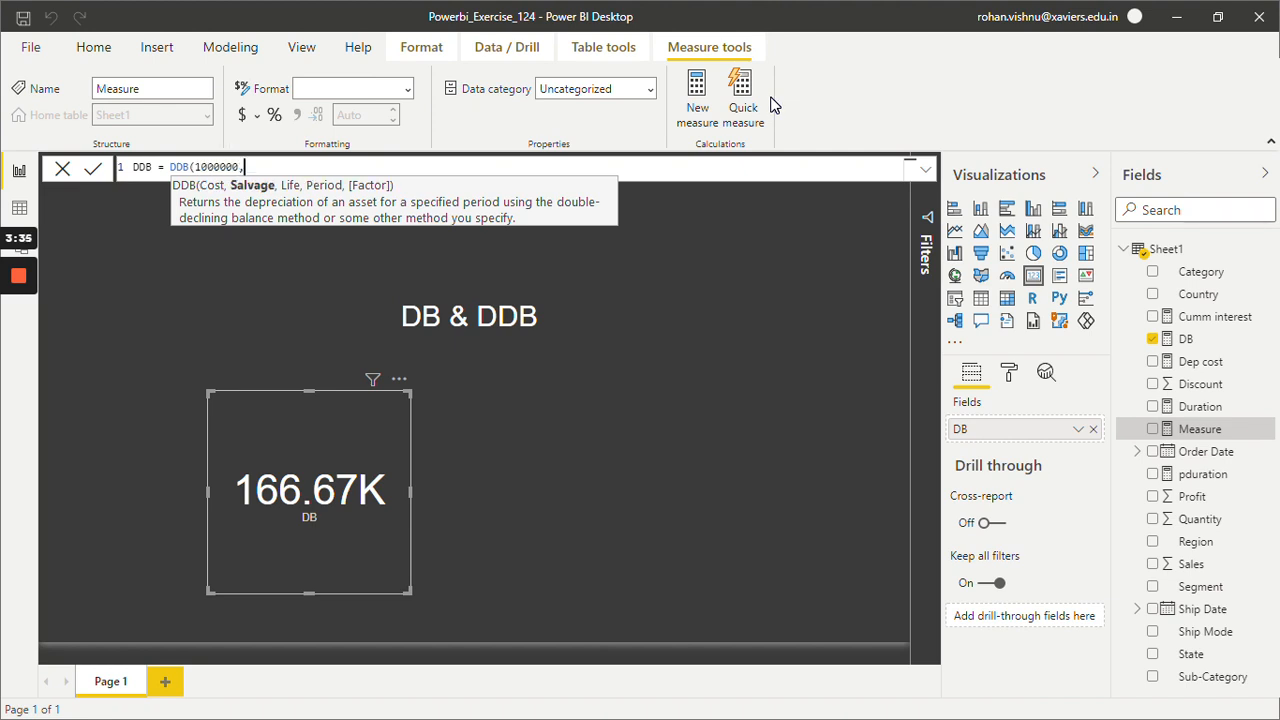
type("0,")
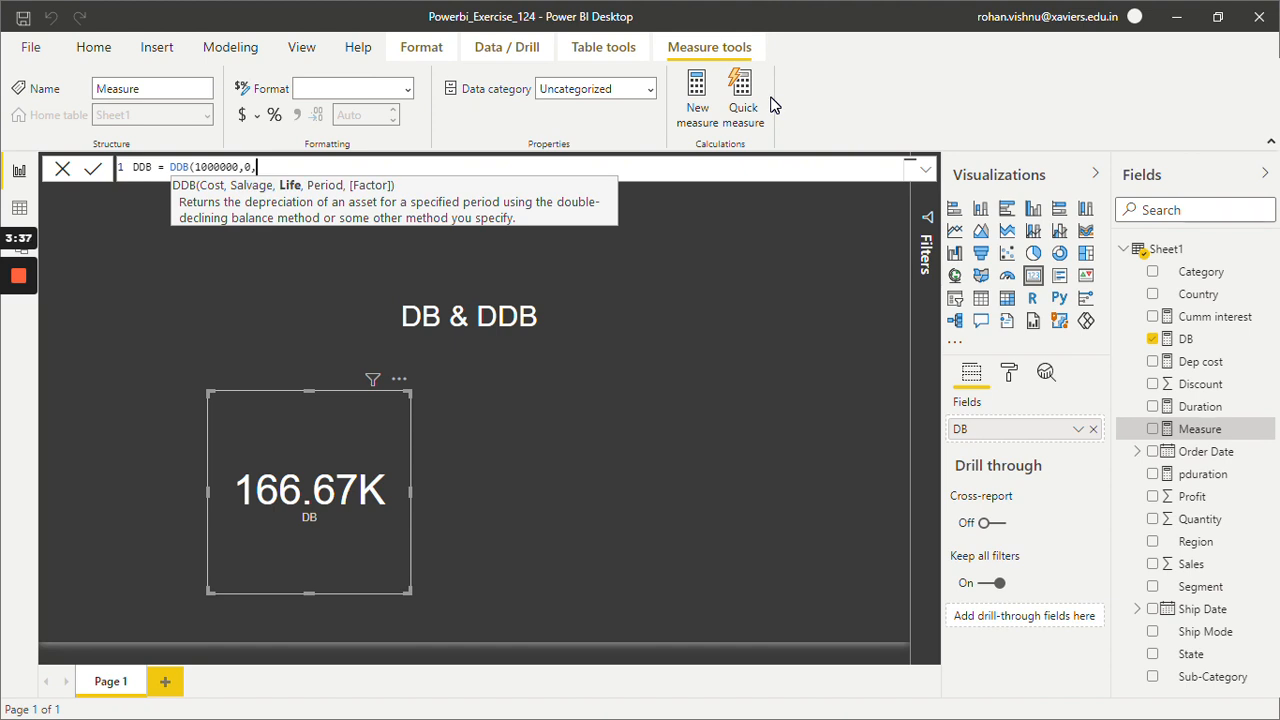
type("10,")
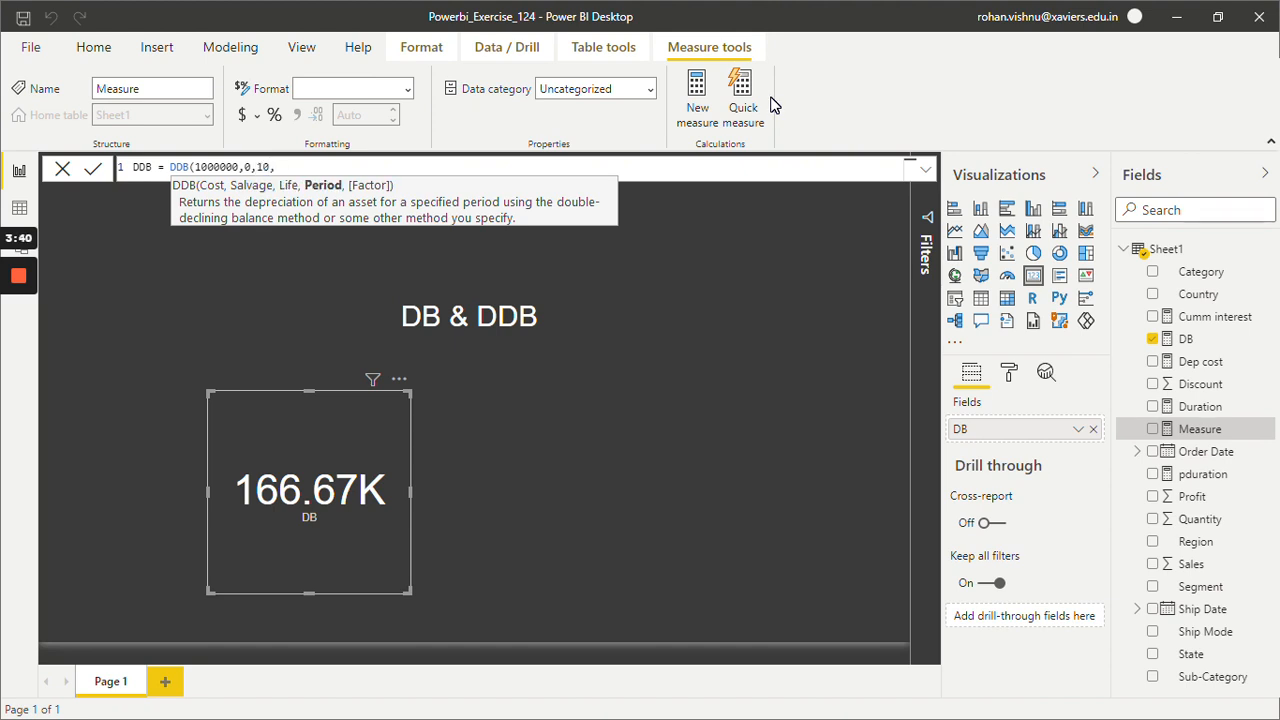
type("5,1.5")
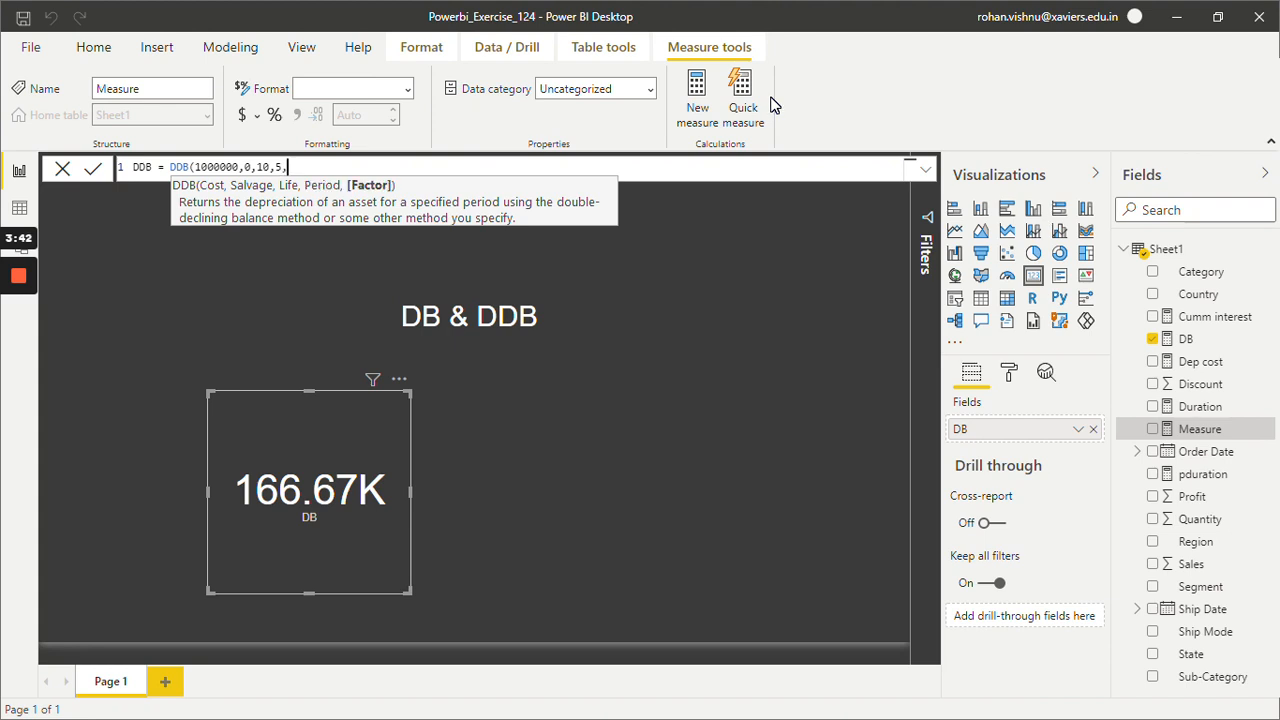
type(")")
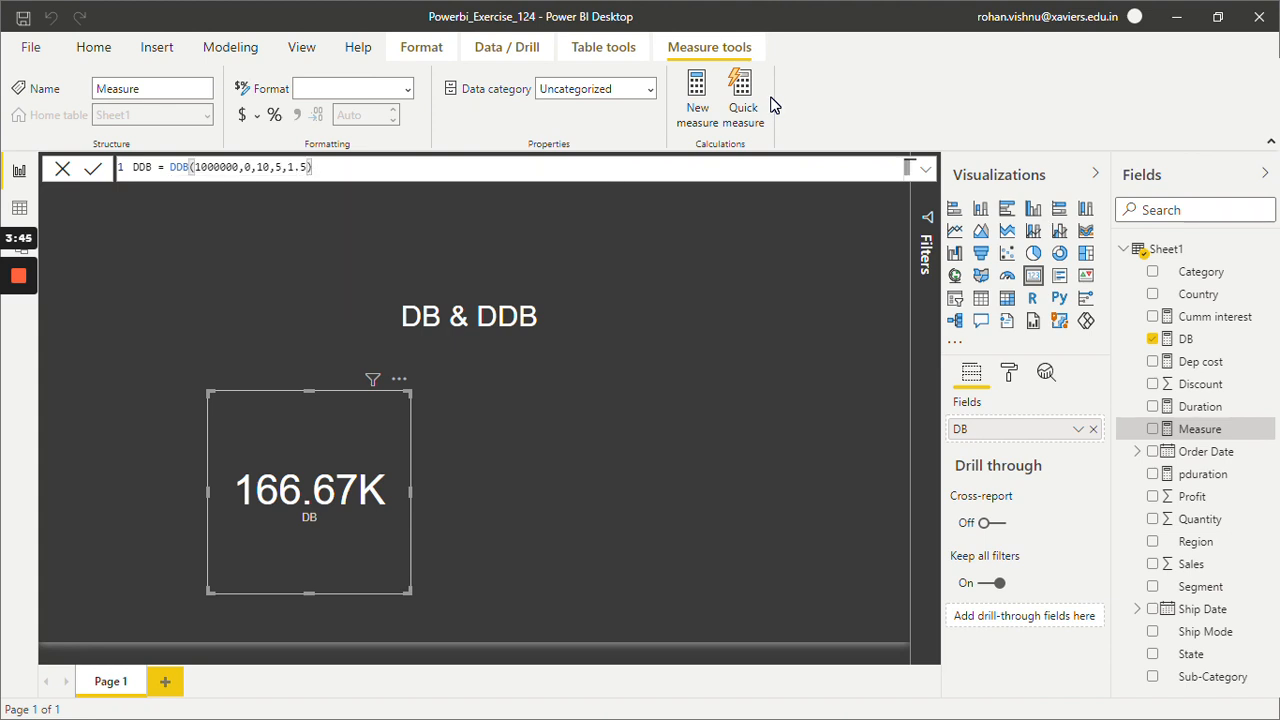
key("Return")
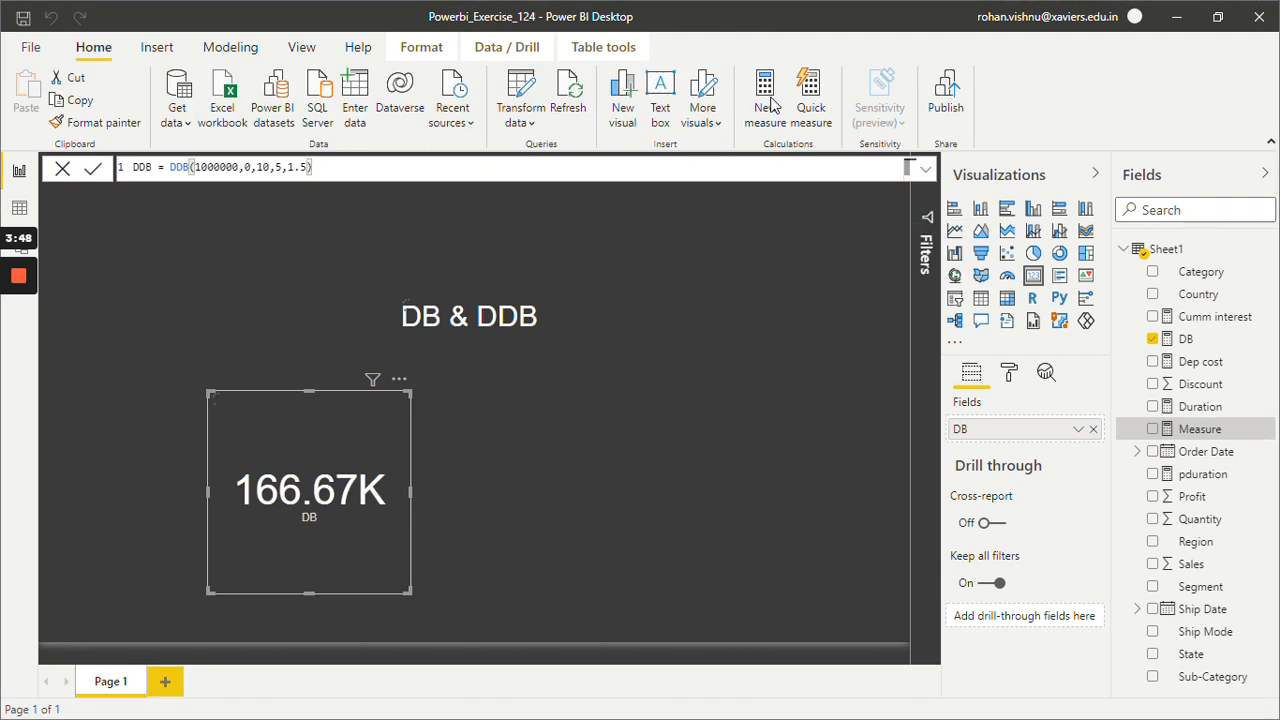
- Add a separate Card visual for the DDB measure and place it beside the DB card, below the title
left_click(1162, 362)
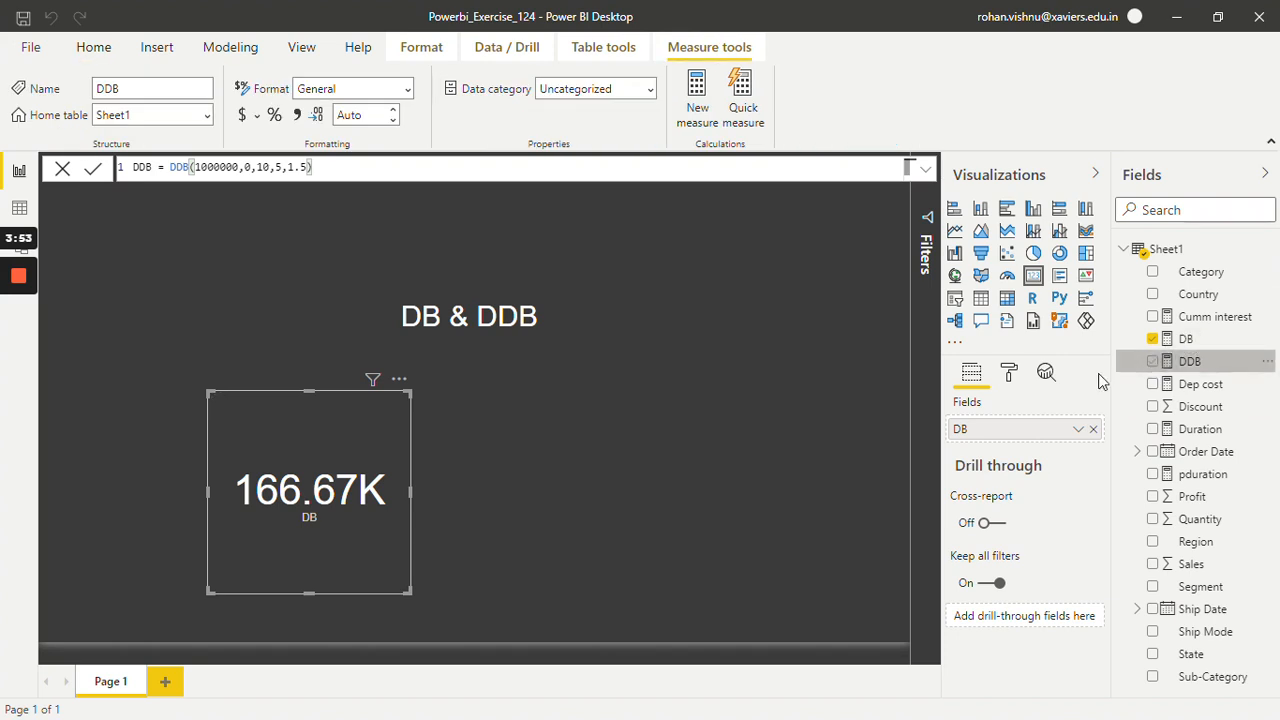
left_click(520, 474)
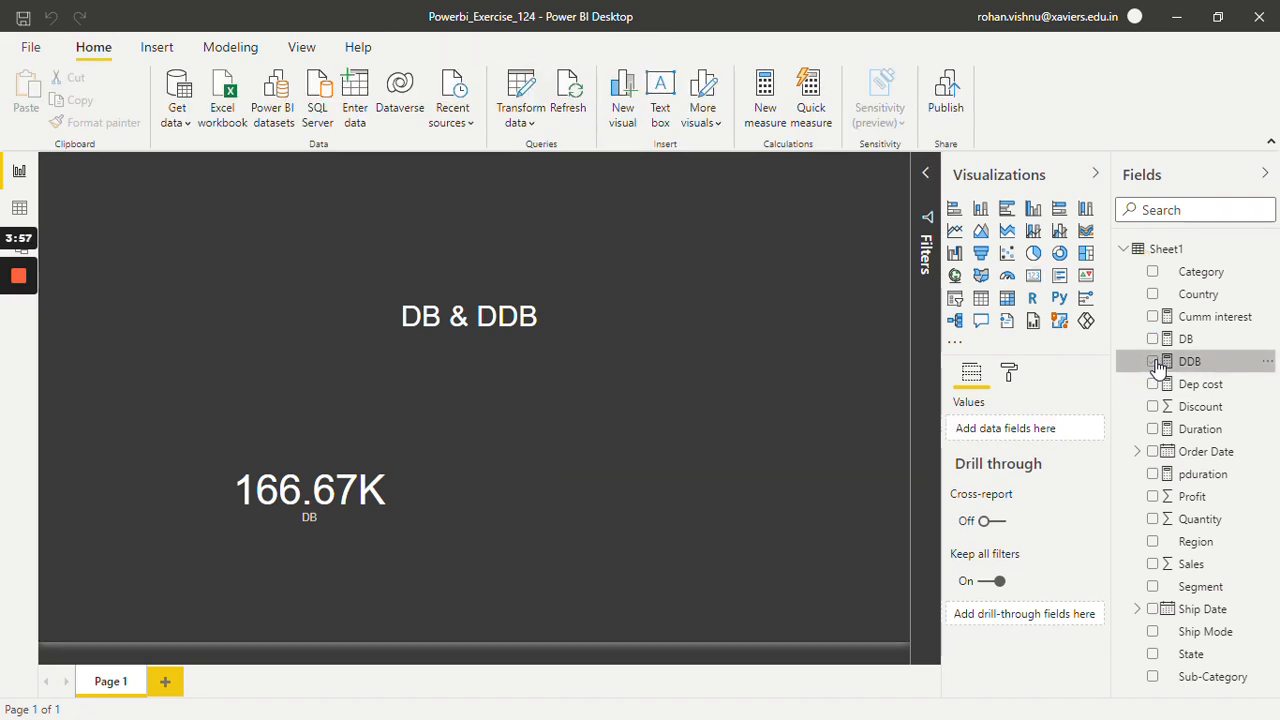
left_click(1153, 362)
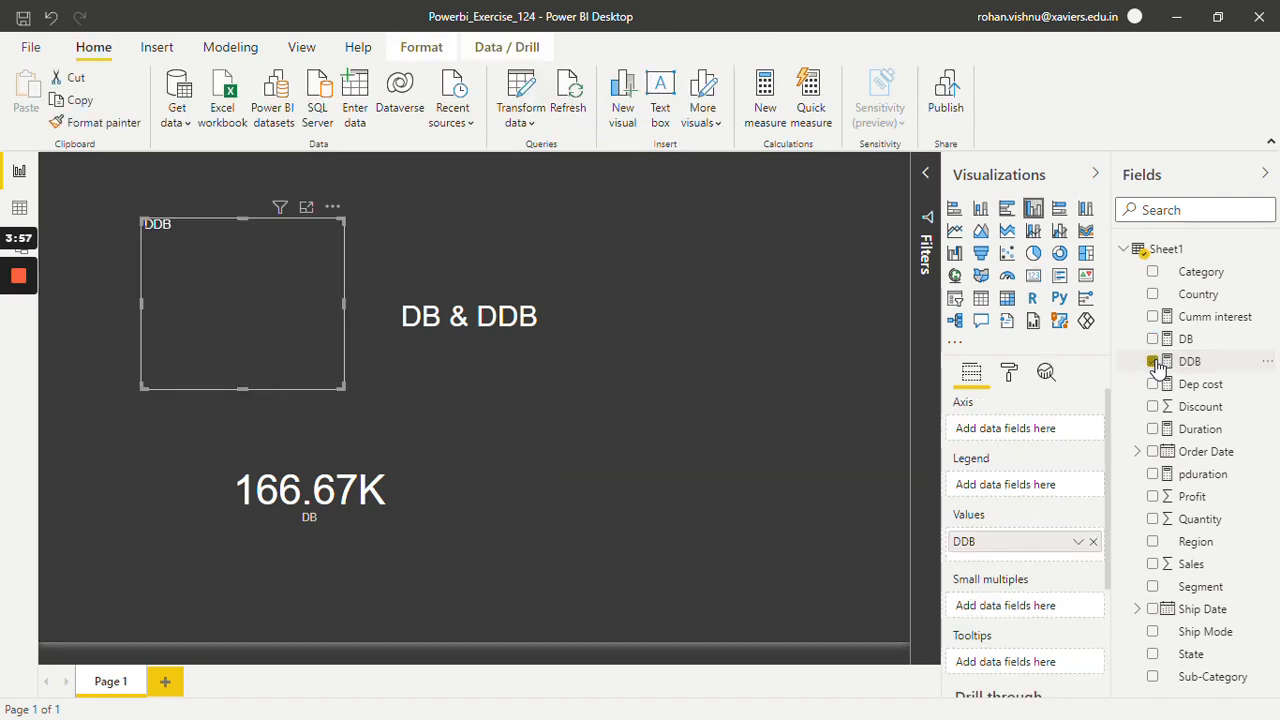
left_click(1033, 276)
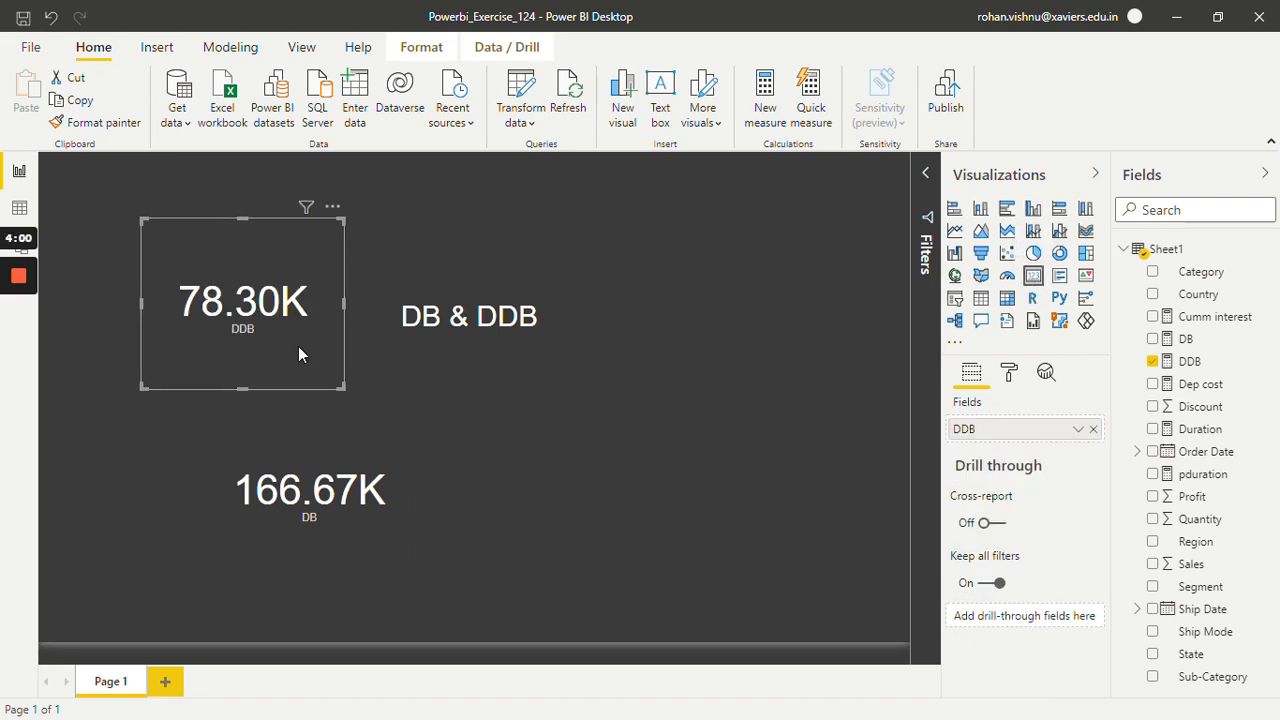
left_click_drag(298, 346, 648, 515)
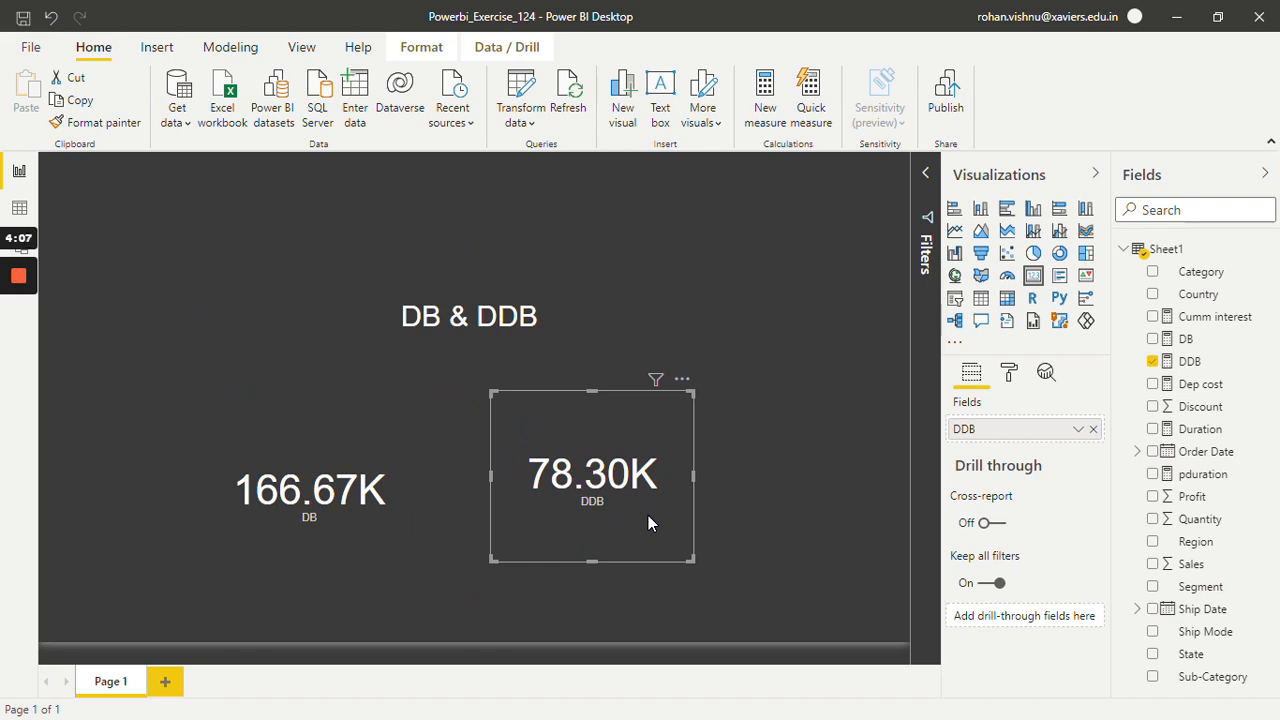
- Open the DDB measure's formula
left_click(1201, 370)
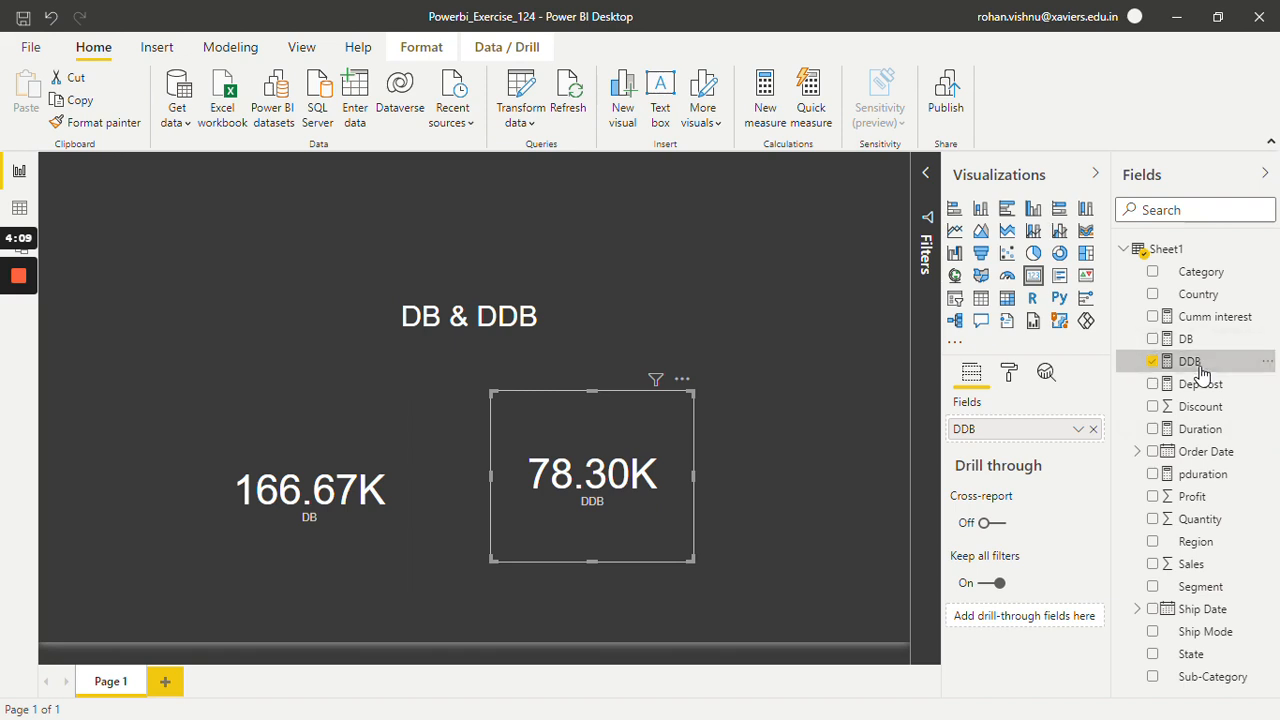